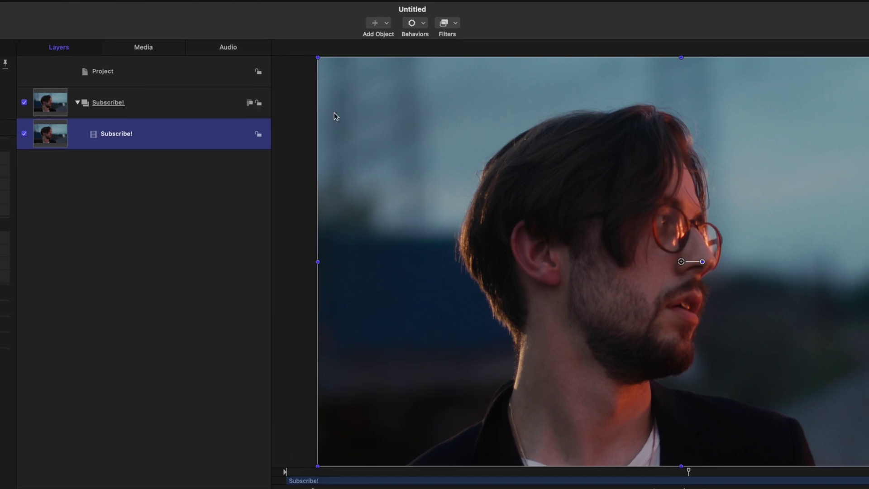
Apply WideTime with Duration 0.33 and Decay 0.96, then play the clip to preview the trails.
left_click(455, 23)
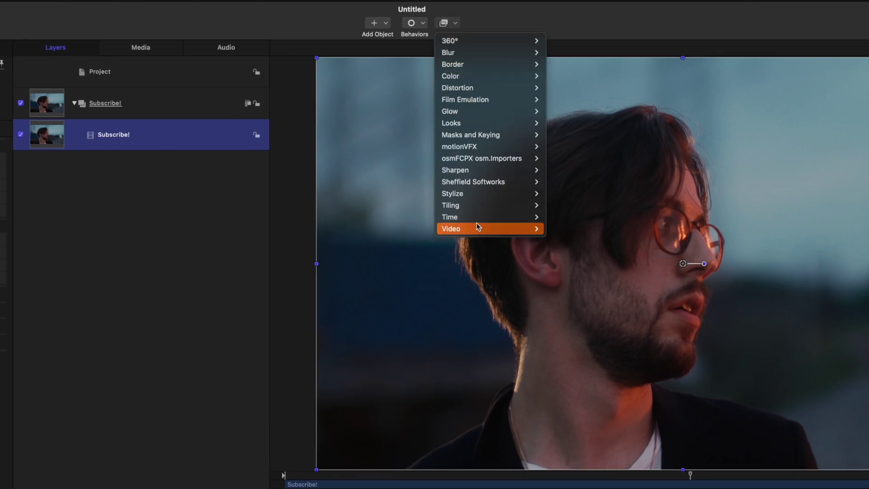
mouse_move(479, 217)
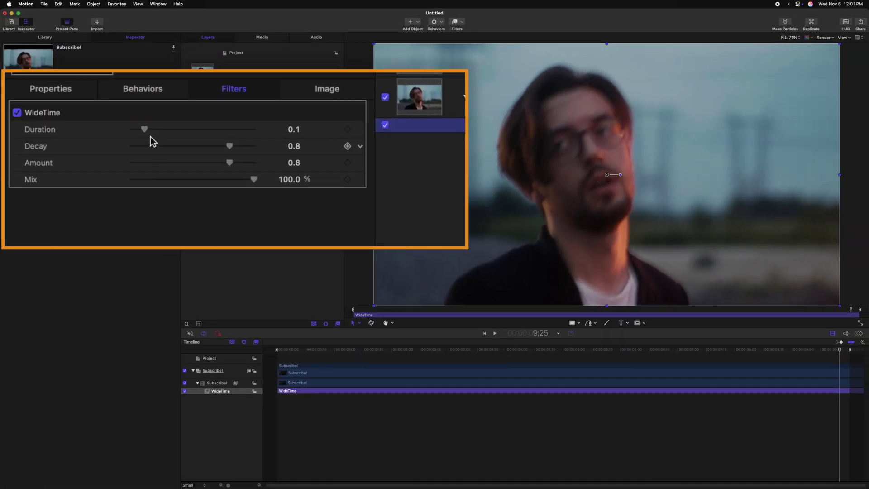
left_click_drag(146, 130, 175, 128)
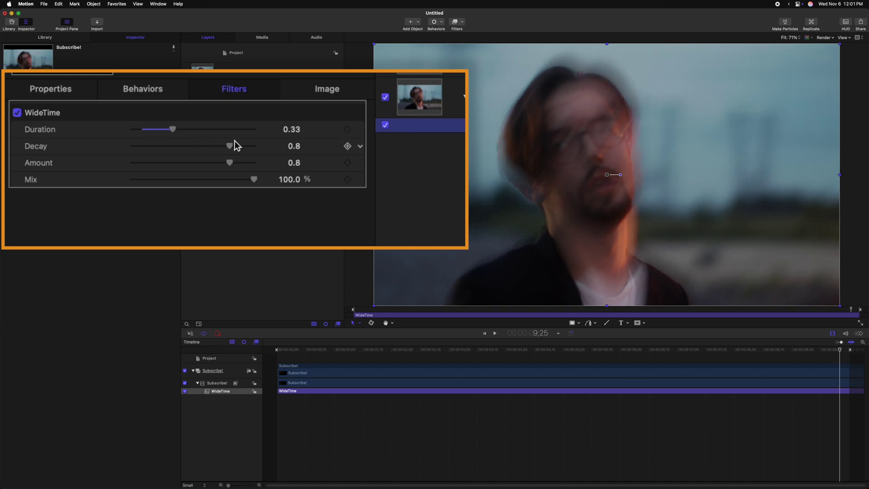
left_click_drag(238, 145, 249, 146)
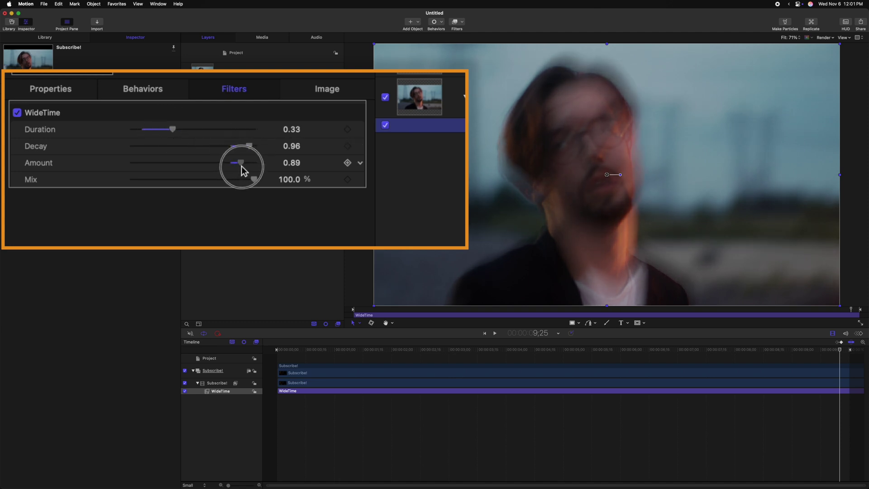
left_click(353, 349)
key("space")
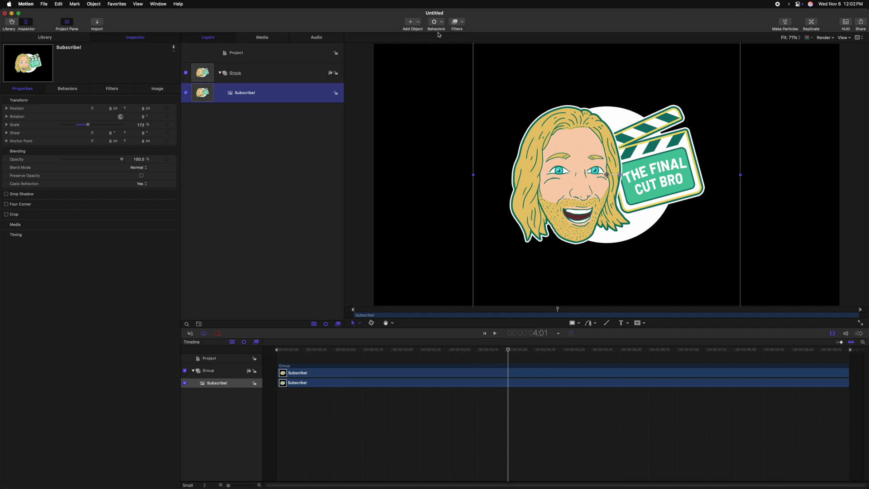
Add a Distortion > Page Curl filter to the cartoon sticker.
left_click(455, 22)
mouse_move(459, 55)
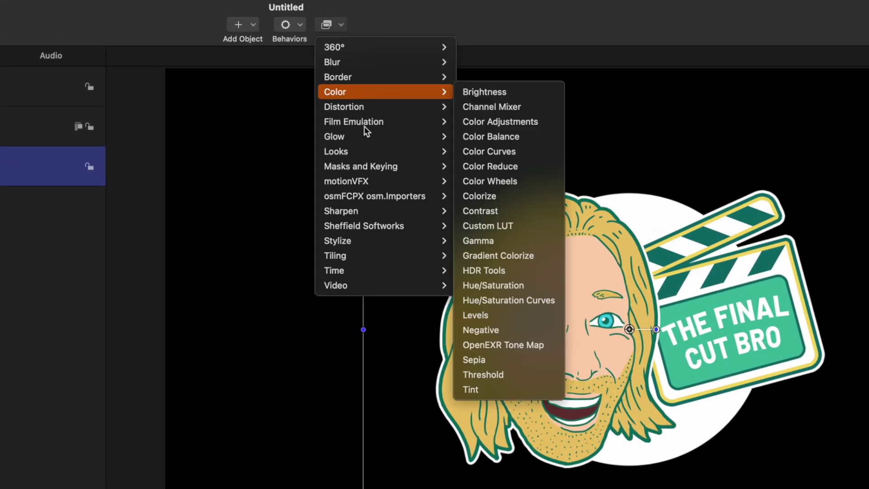
mouse_move(365, 110)
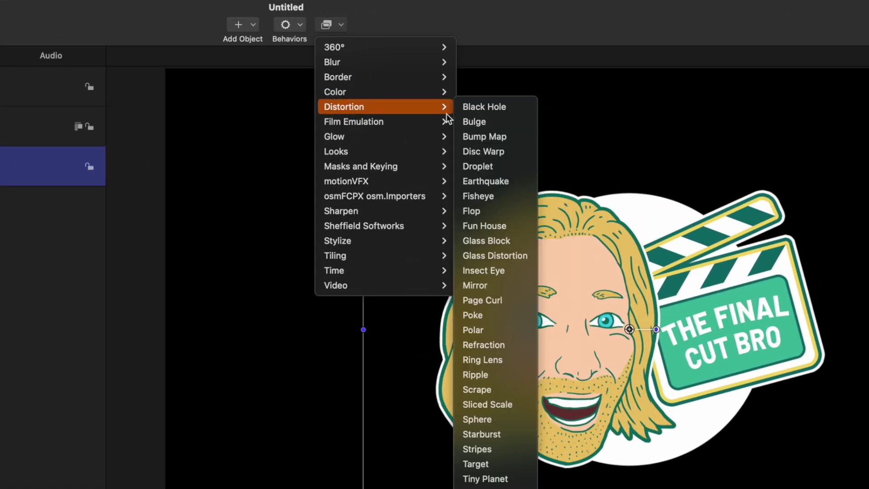
left_click(497, 301)
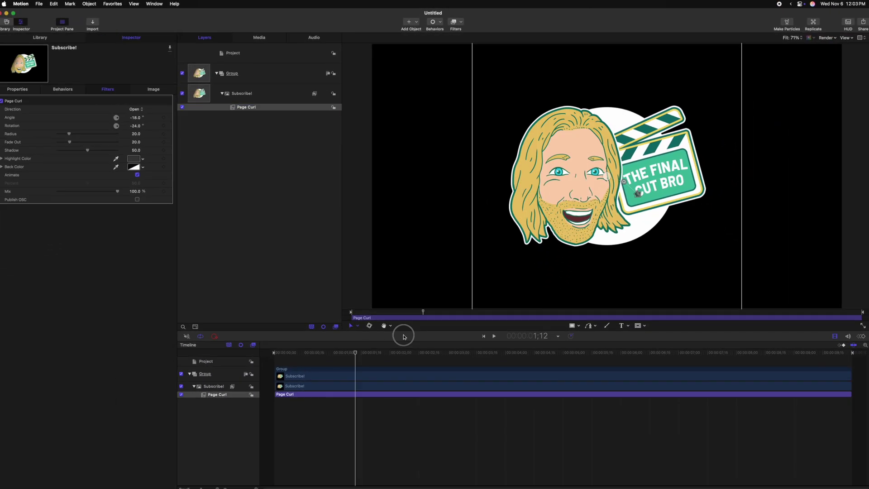
Turn off Page Curl's Animate and set Percent 42, Radius 9, Fade Out 0, Shadow 100.
left_click_drag(404, 336, 406, 360)
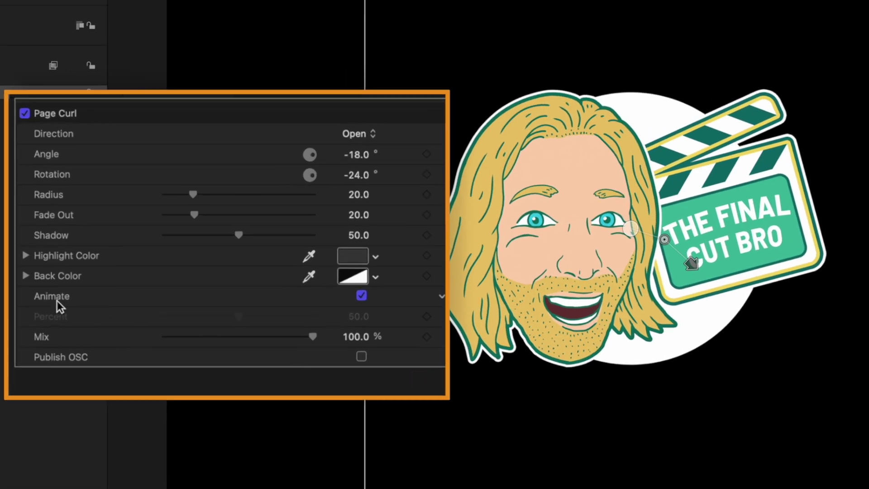
left_click(362, 297)
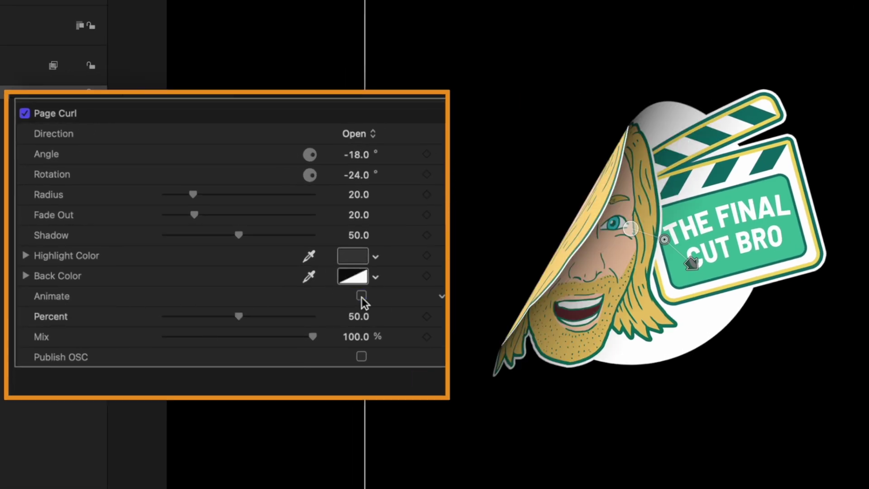
left_click_drag(238, 316, 232, 278)
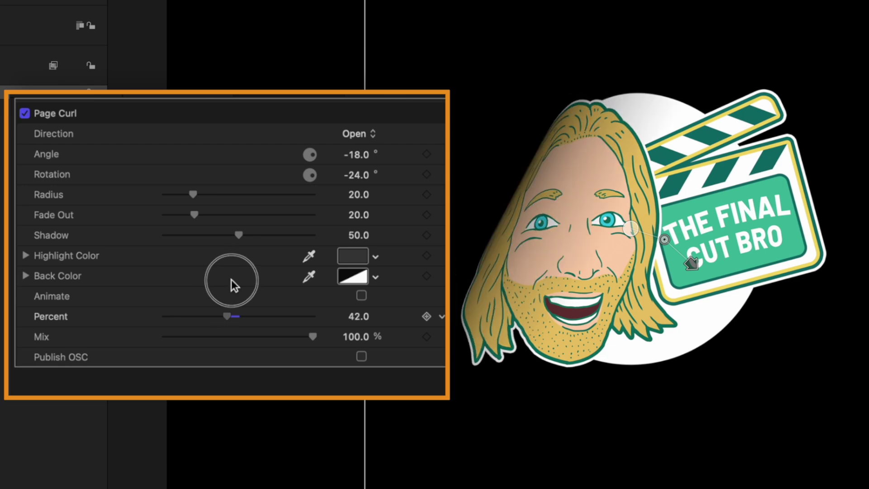
left_click_drag(199, 194, 172, 186)
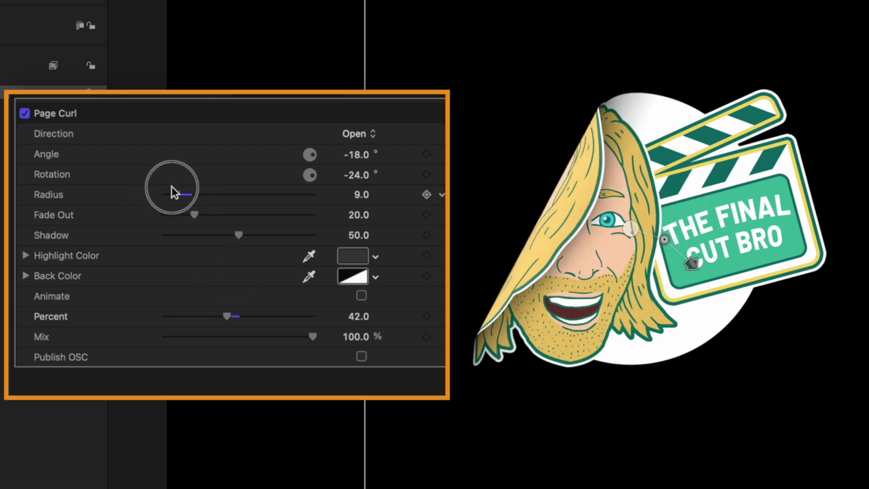
left_click_drag(194, 214, 164, 215)
left_click_drag(238, 235, 355, 238)
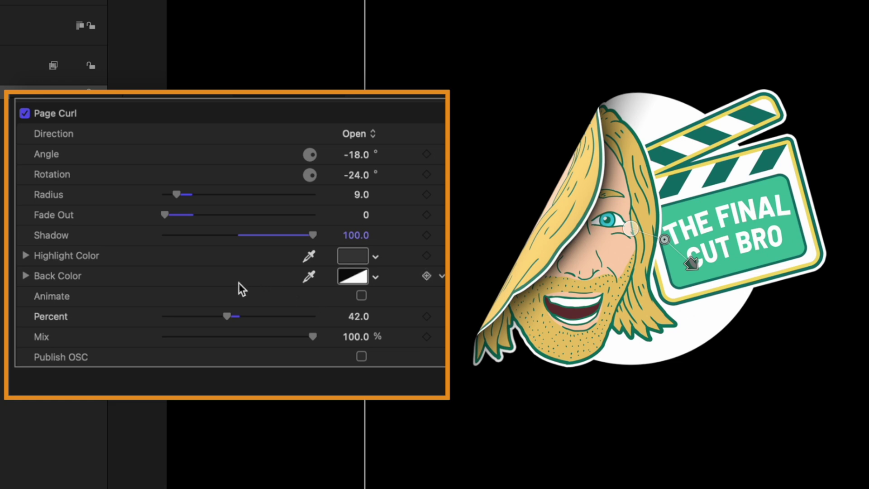
left_click(351, 256)
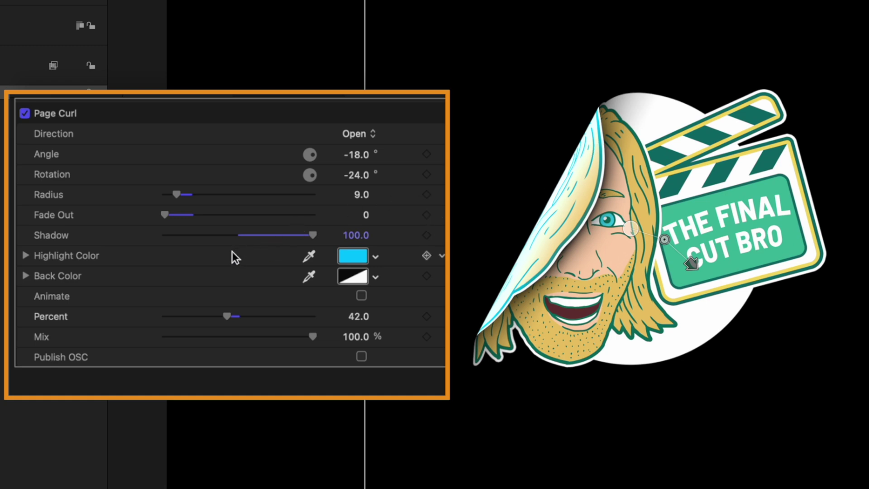
Tweak the curl amount and set the page curl's back colour to solid black.
mouse_move(235, 313)
left_mouse_down()
mouse_move(244, 317)
mouse_move(223, 314)
left_mouse_up()
left_click(25, 276)
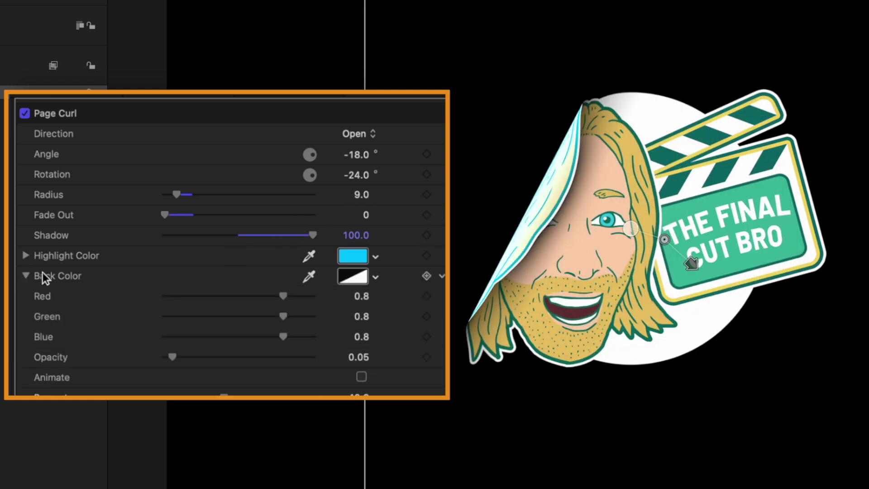
left_click(353, 275)
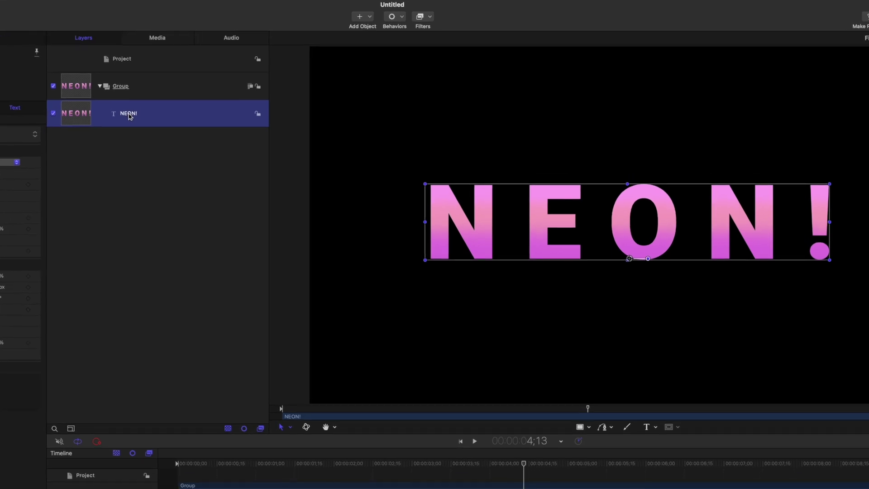
Apply the Glow > Neon filter to the NEON! text layer.
left_click(420, 16)
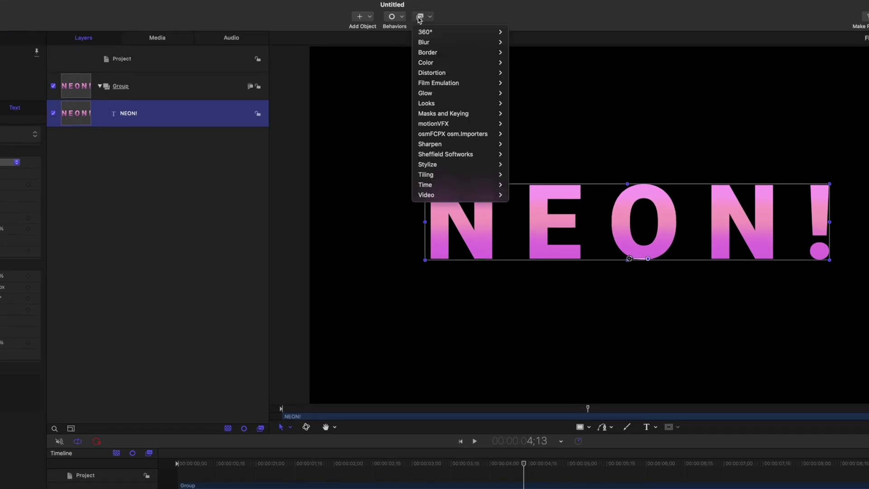
mouse_move(453, 93)
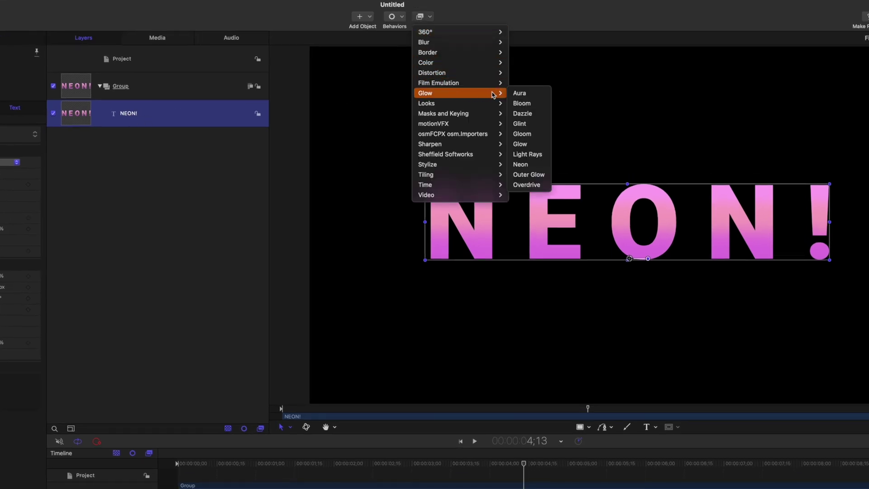
left_click(535, 166)
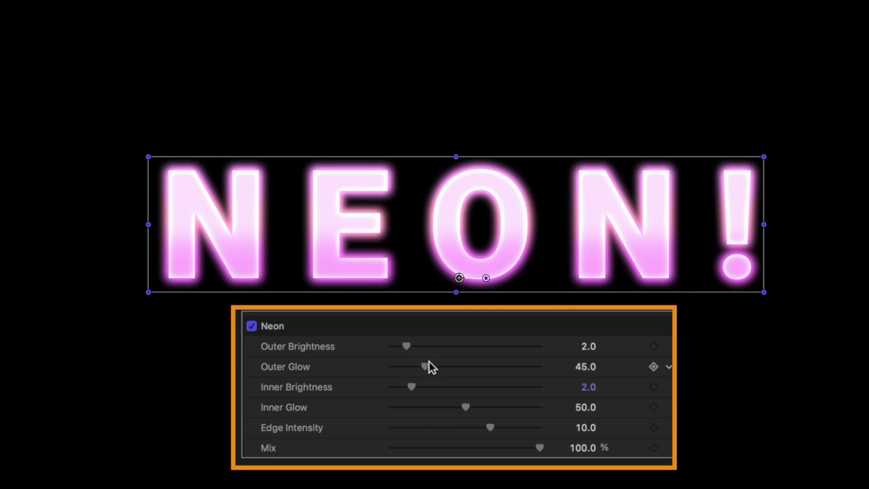
Set the Neon outer glow to 200 and outer brightness to 1.0.
left_click_drag(429, 362, 570, 368)
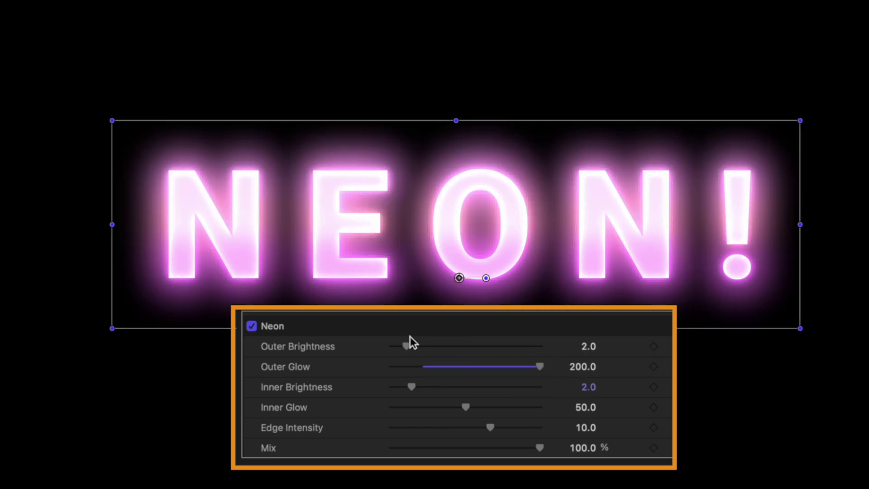
left_click_drag(404, 349, 400, 347)
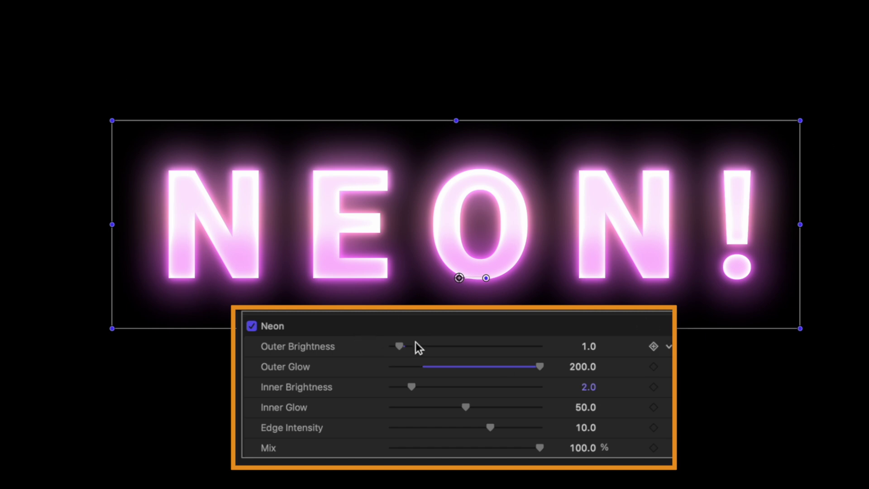
left_click_drag(415, 342, 559, 351)
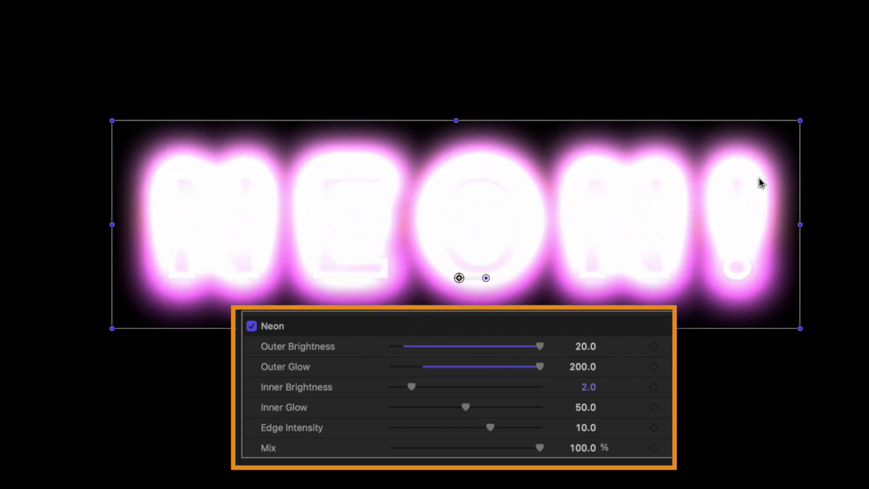
key("super+z")
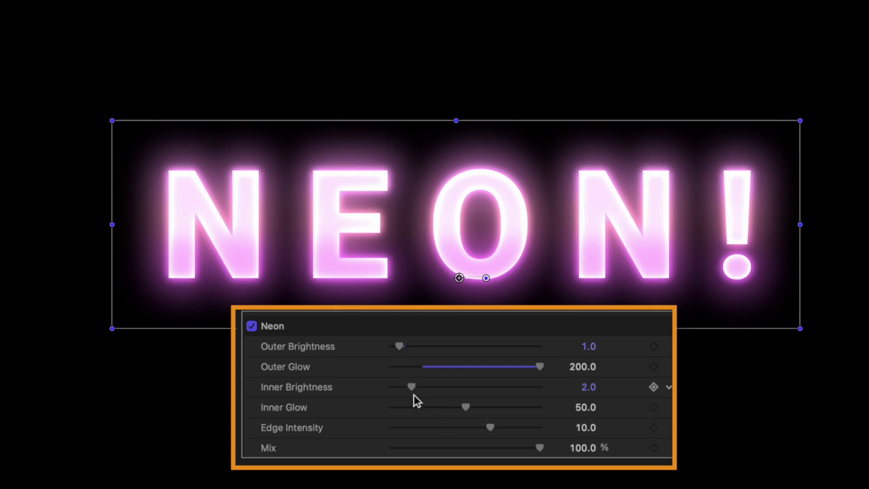
Lower the inner brightness to 0 and strengthen the letters' inner glow.
mouse_move(394, 387)
left_mouse_down()
mouse_move(410, 387)
mouse_move(399, 387)
left_mouse_up()
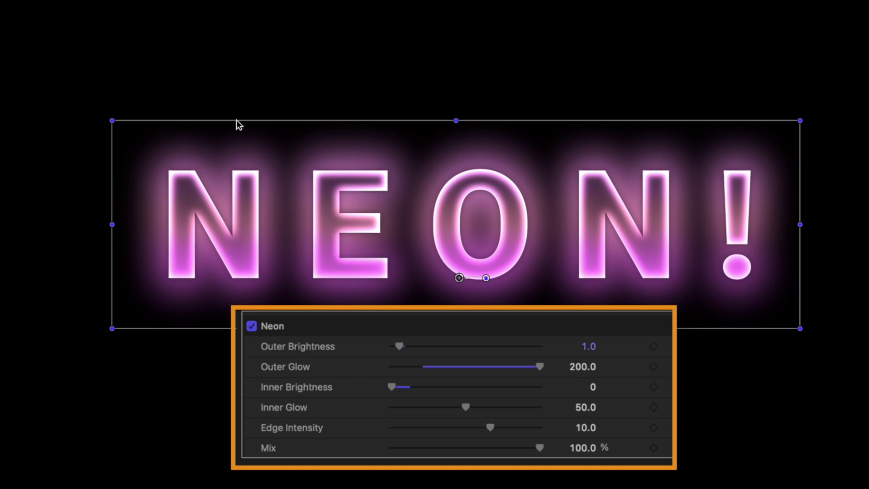
left_click(411, 387)
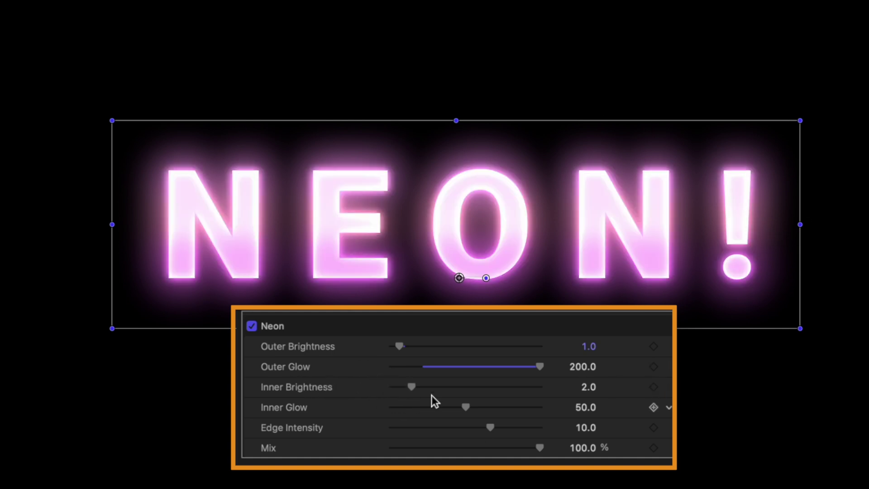
left_click_drag(412, 387, 392, 387)
left_click_drag(466, 407, 564, 390)
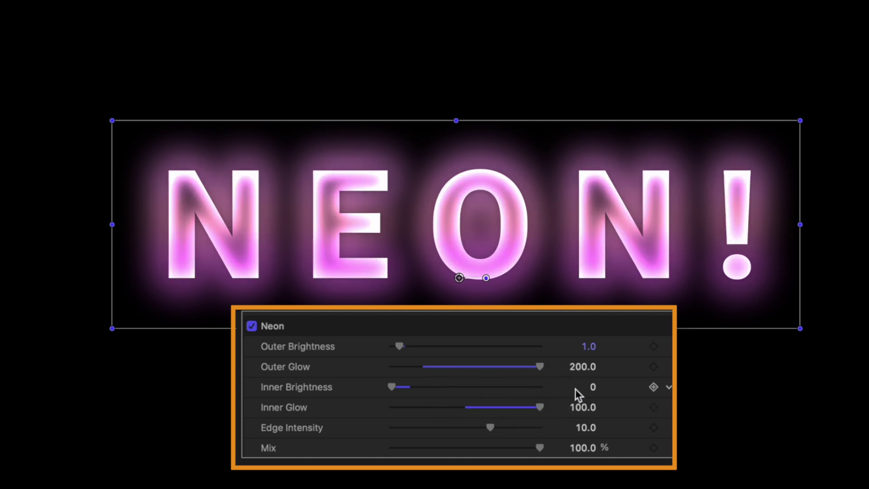
Drop Edge Intensity to 0, then raise it to maximum for bright neon letters.
left_click_drag(490, 429, 423, 424)
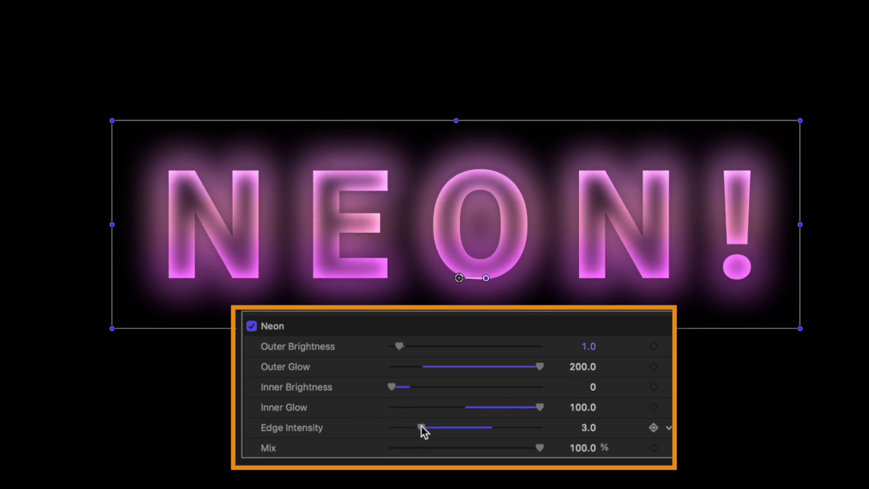
left_click_drag(422, 426, 375, 426)
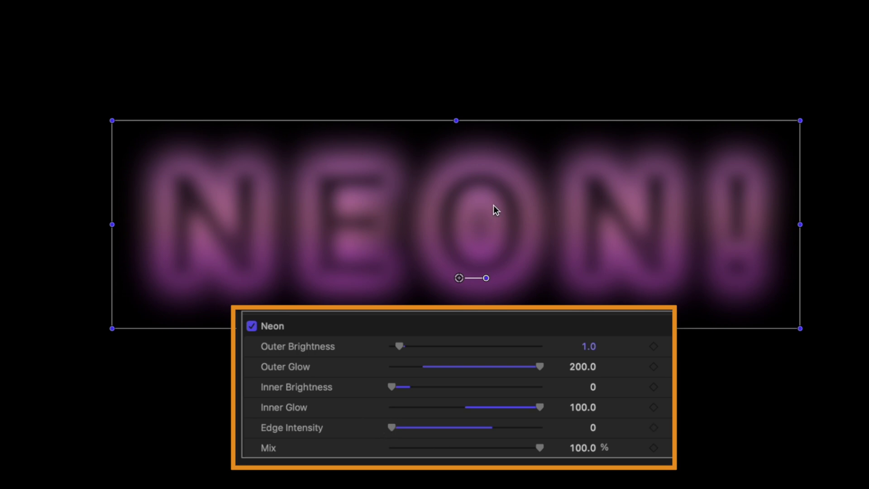
left_click_drag(436, 432, 562, 430)
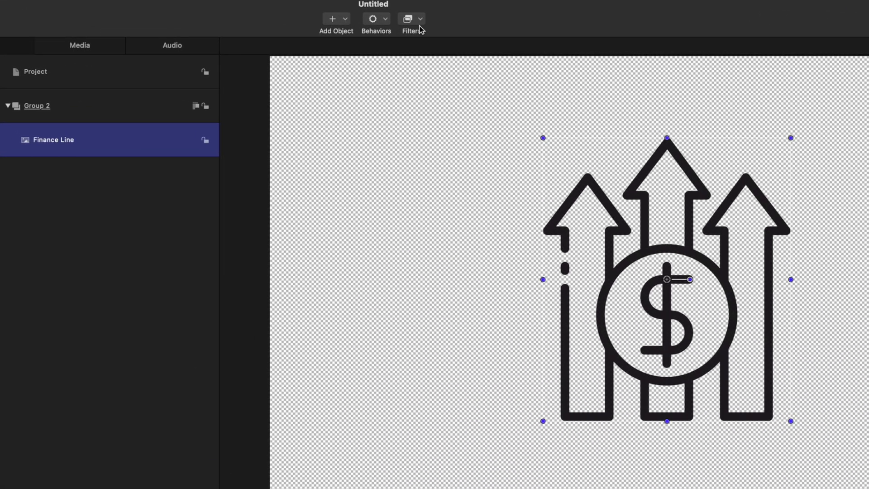
left_click(421, 22)
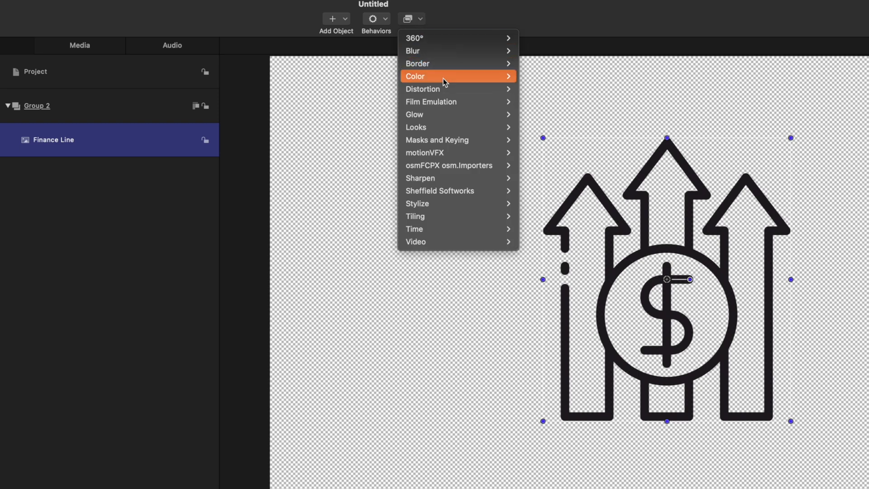
mouse_move(484, 82)
left_click(550, 165)
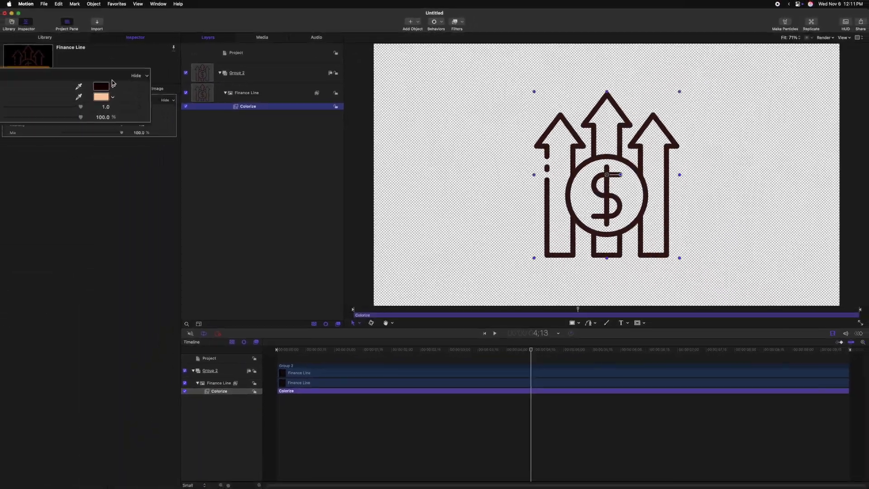
left_click(132, 106)
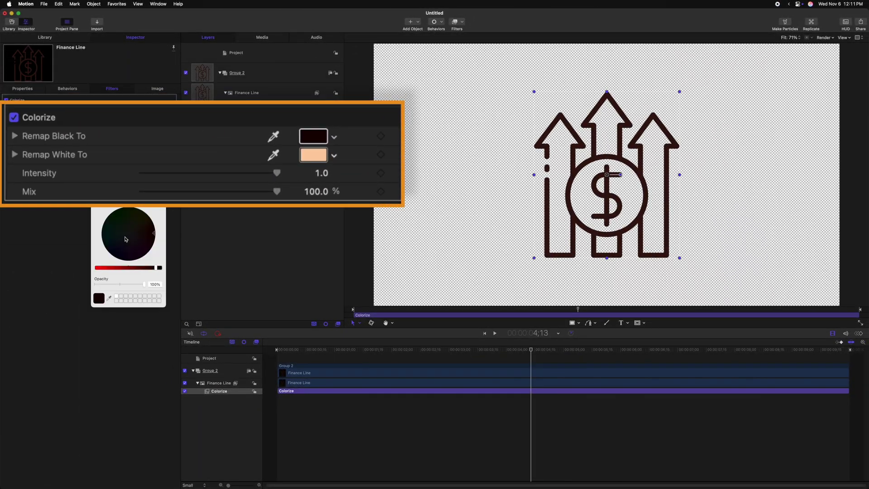
left_click_drag(126, 239, 105, 259)
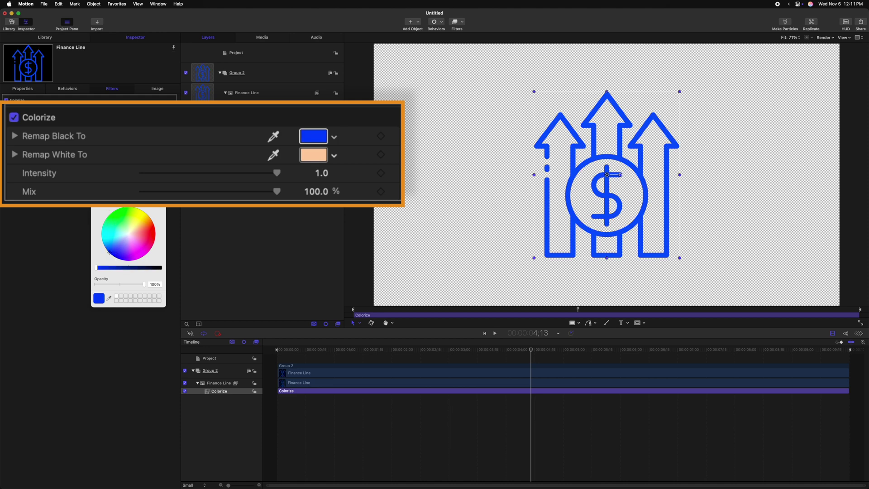
key("Escape")
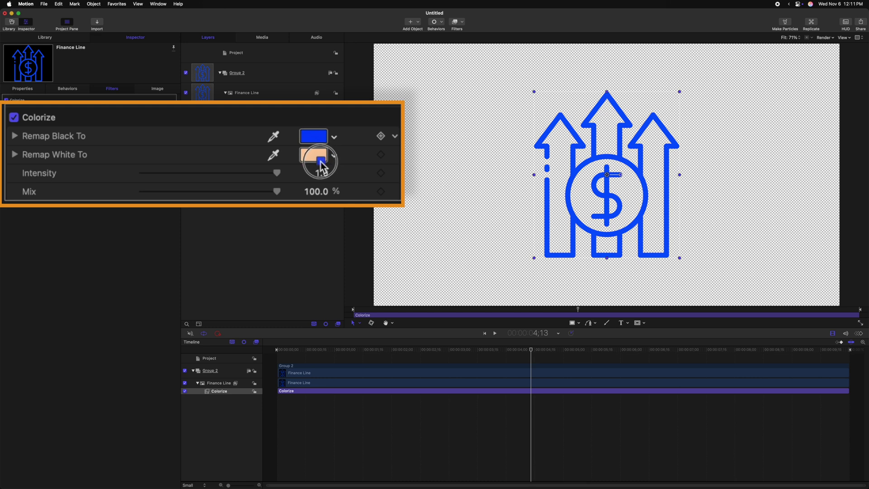
left_click_drag(321, 167, 320, 162)
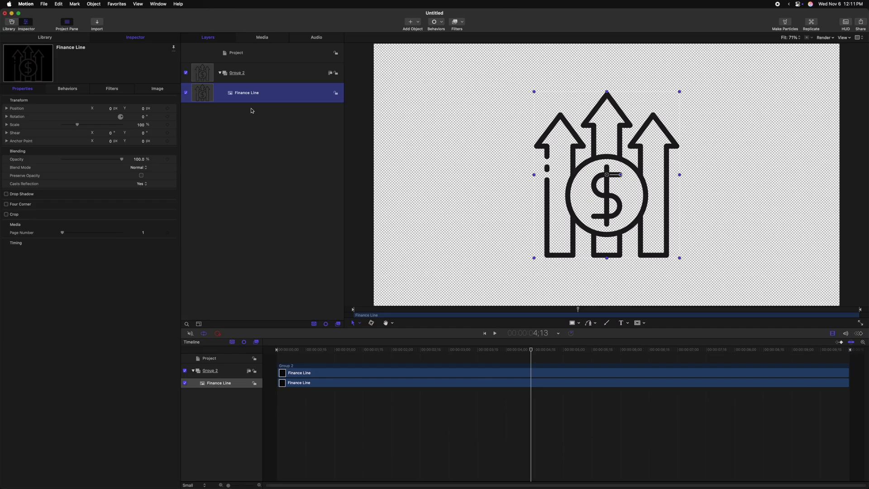
Apply the Stylize > Fill filter to the Finance Line icon and set Fill With to Gradient.
left_click(456, 23)
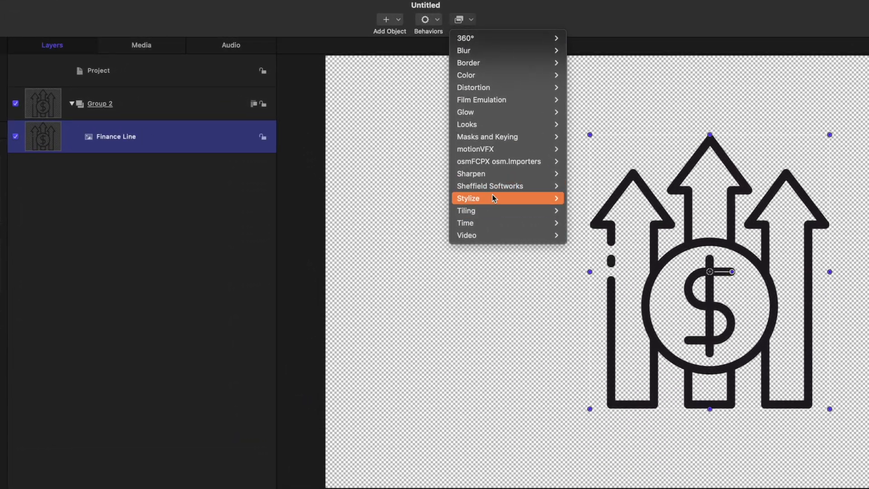
mouse_move(494, 198)
left_click(599, 322)
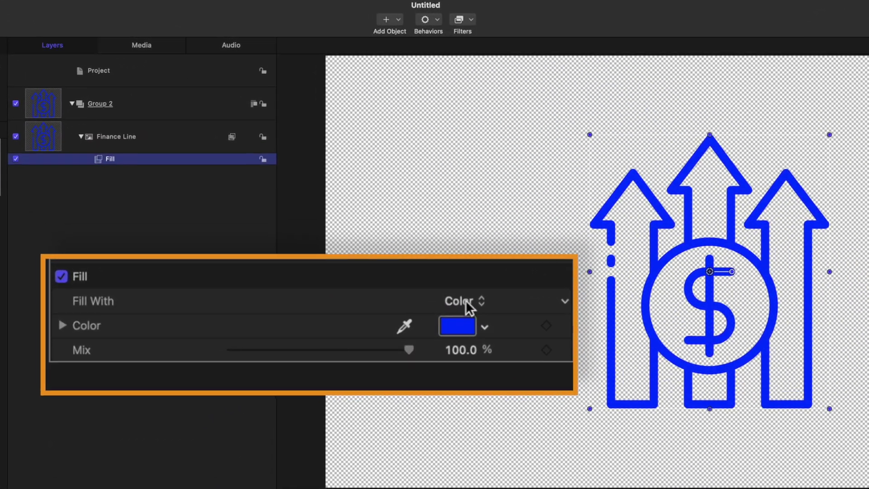
left_click(467, 303)
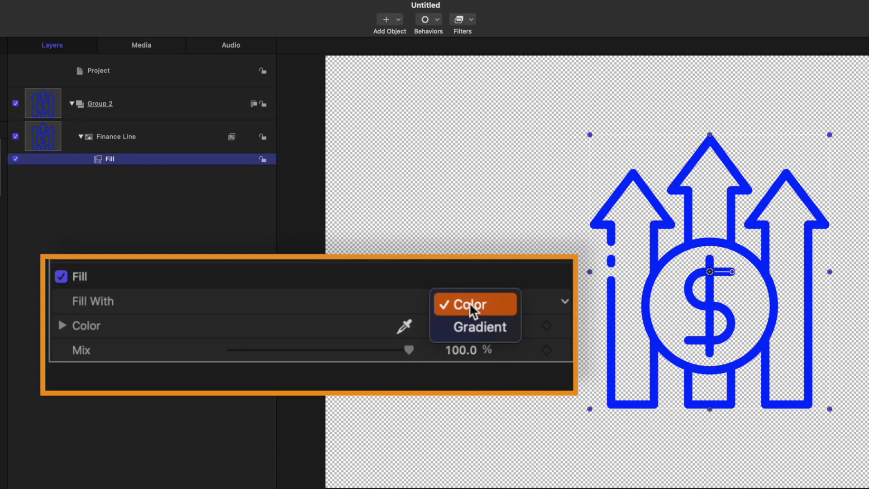
left_click(485, 332)
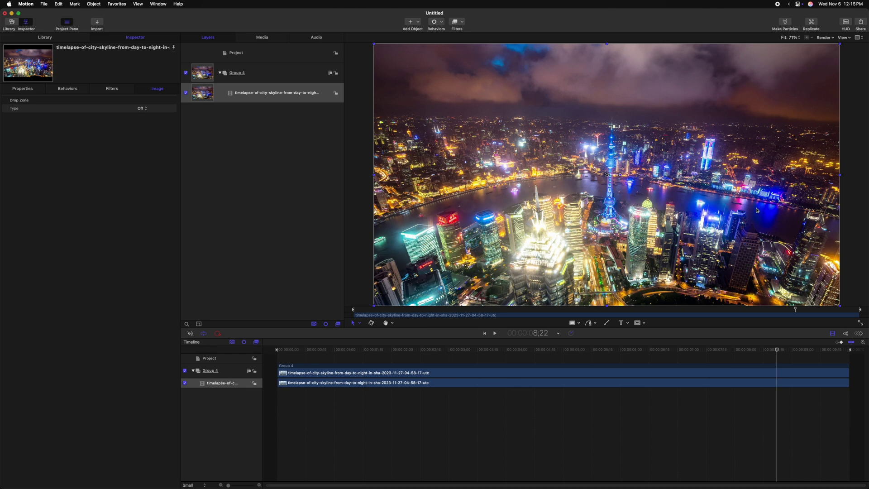
Paste the SUBSCRIBE! text over the city clip and make its face colour black.
key("super+v")
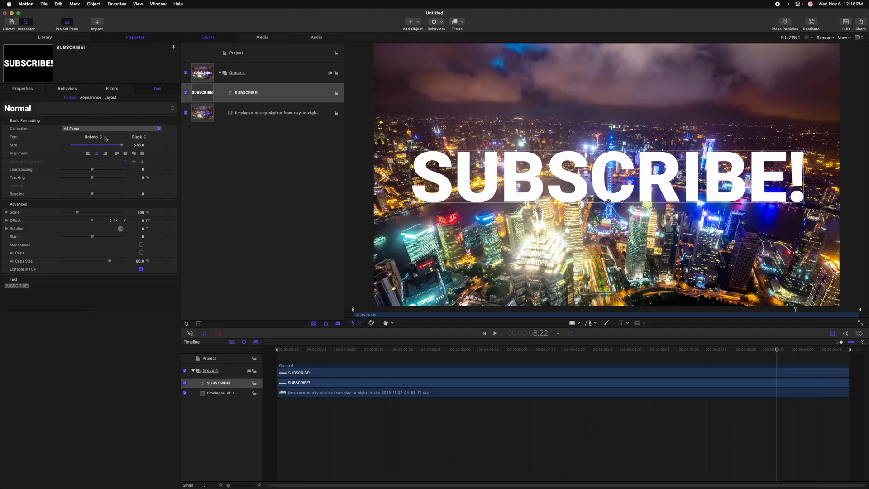
left_click(90, 97)
left_click(141, 206)
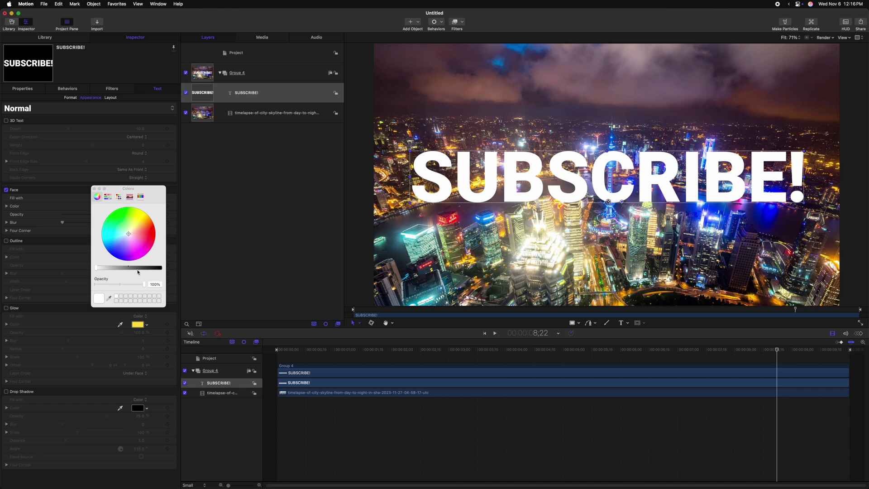
left_click_drag(138, 272, 162, 268)
left_click(232, 103)
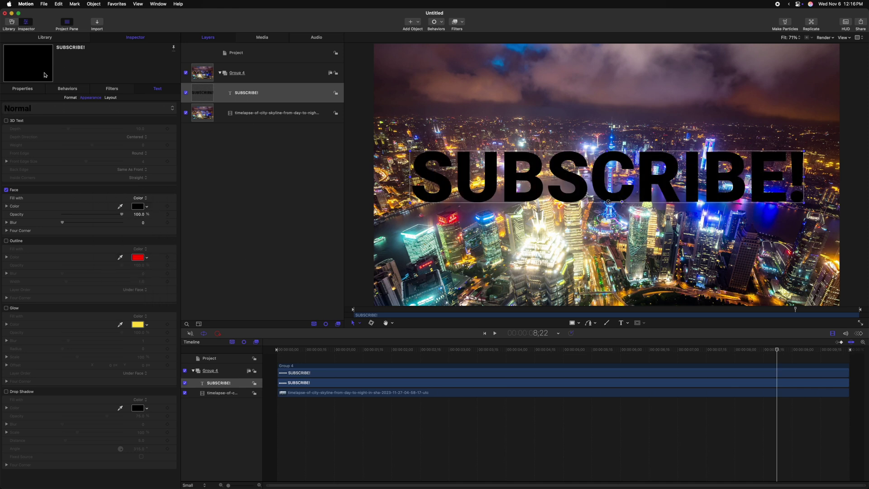
left_click(21, 88)
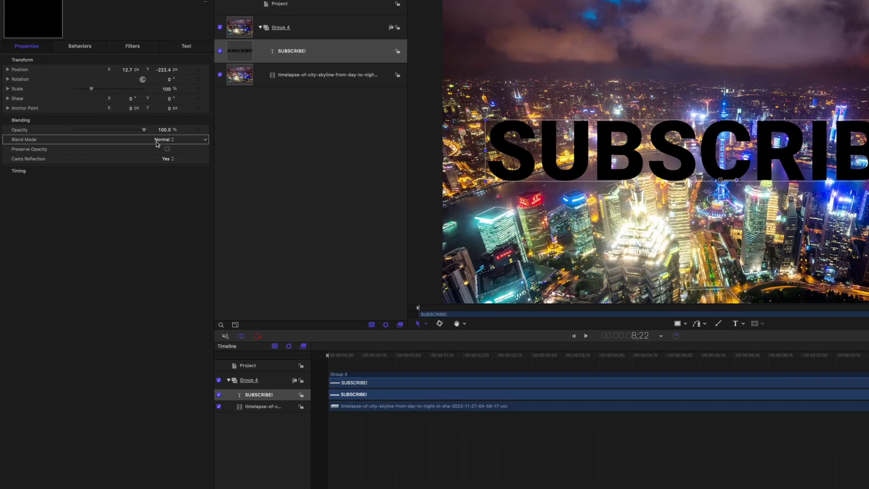
Set the title's blend mode to Light Wrap and raise its Amount to 200.
left_click(150, 167)
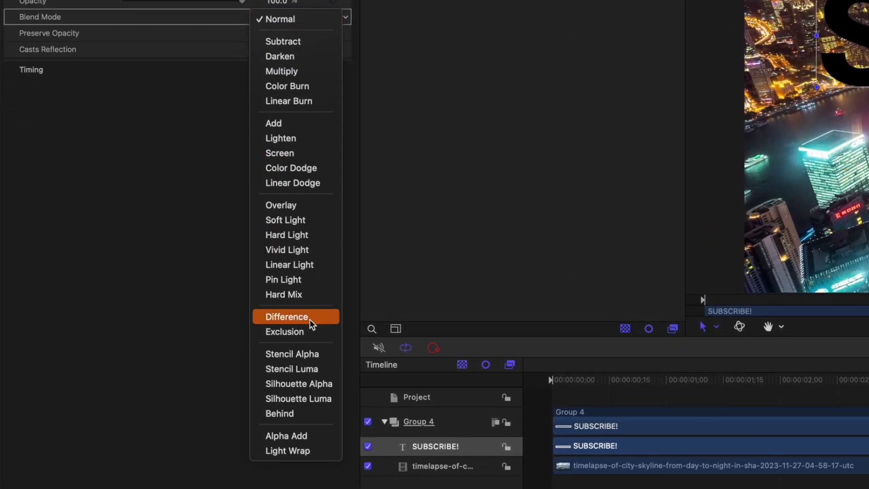
left_click(308, 451)
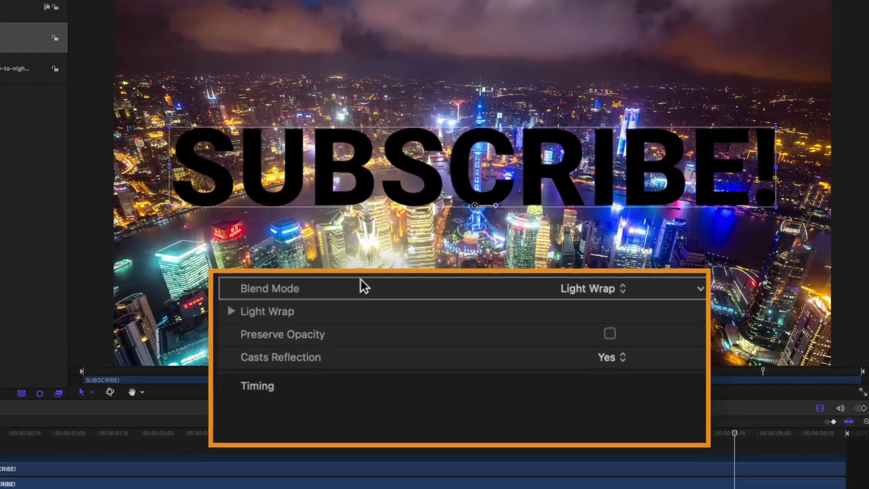
left_click(230, 312)
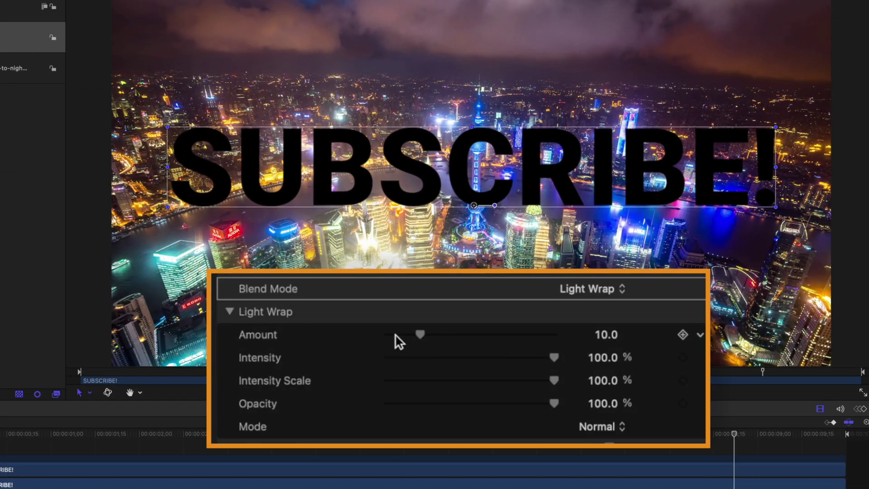
left_click_drag(429, 335, 554, 334)
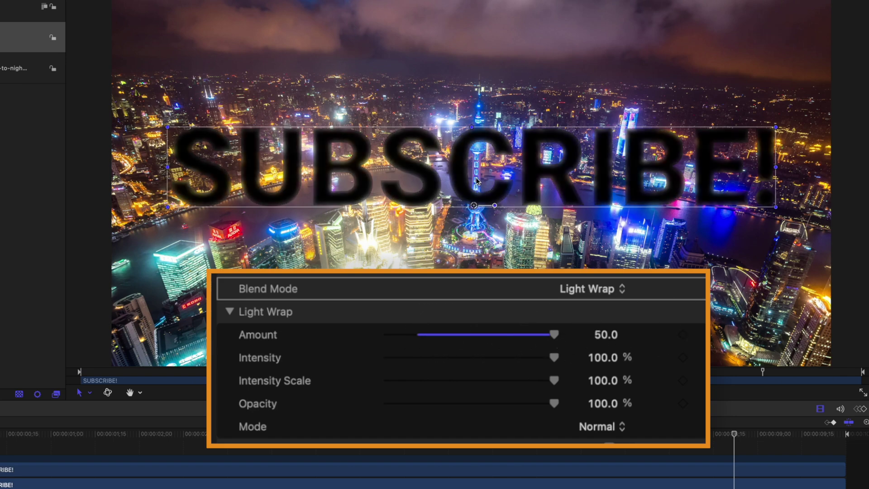
mouse_move(462, 157)
left_mouse_down()
mouse_move(459, 185)
mouse_move(461, 146)
mouse_move(453, 161)
mouse_move(446, 144)
mouse_move(468, 112)
mouse_move(464, 154)
left_mouse_up()
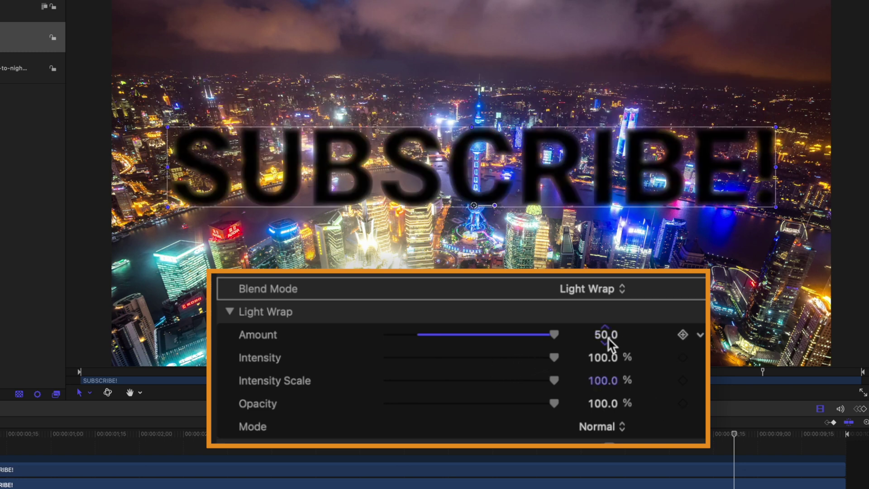
left_click_drag(605, 335, 603, 334)
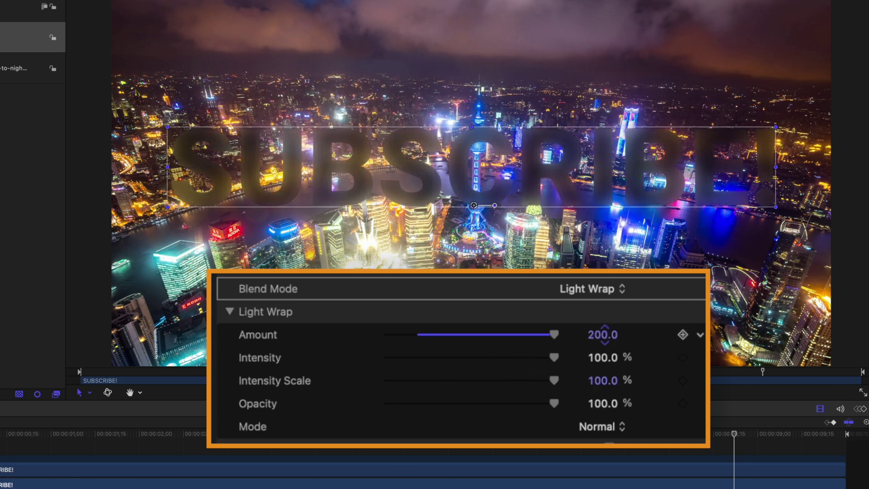
left_click_drag(392, 148, 360, 153)
key("super+z")
Lower Light Wrap Intensity to 38.52% with Intensity Scale at 100%.
left_click_drag(554, 358, 451, 362)
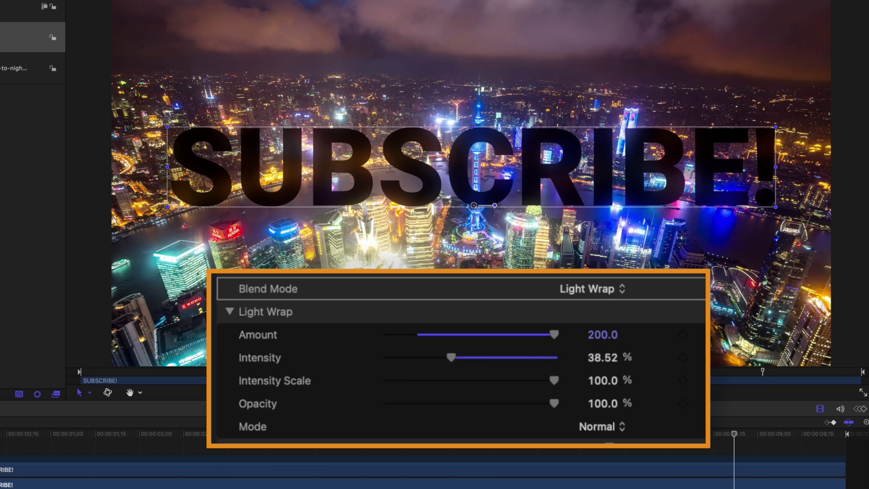
left_click_drag(520, 384, 428, 390)
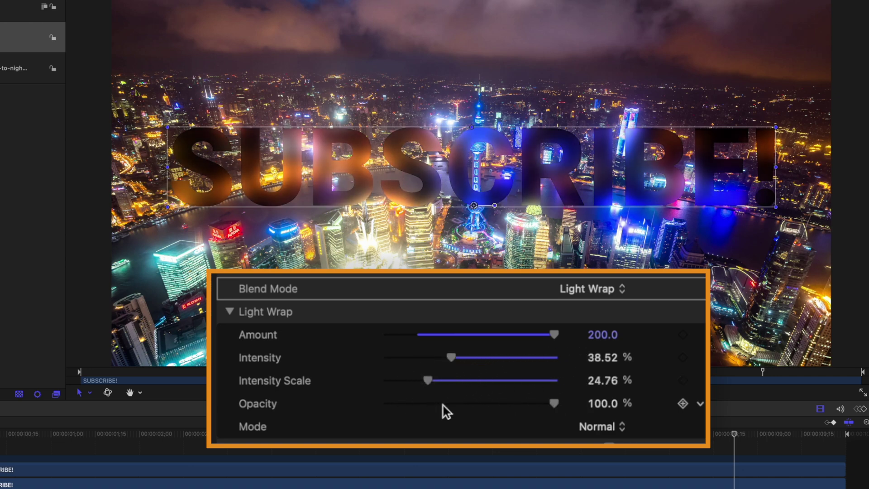
left_click(558, 397)
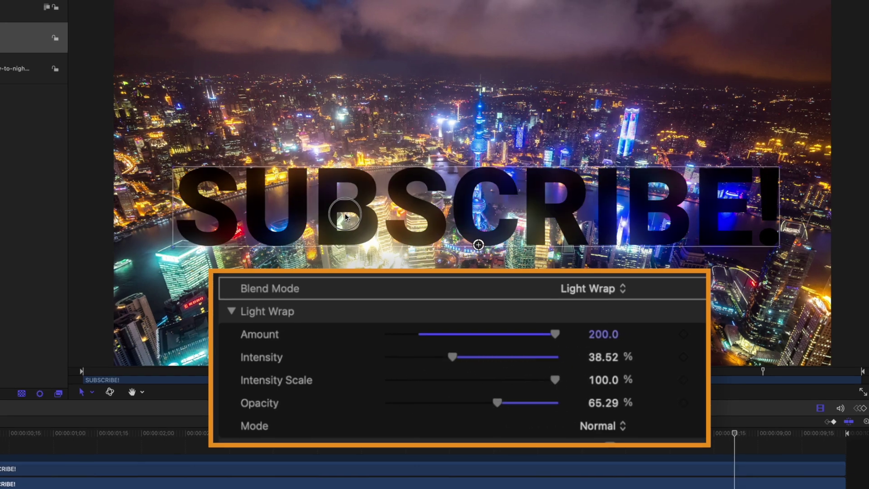